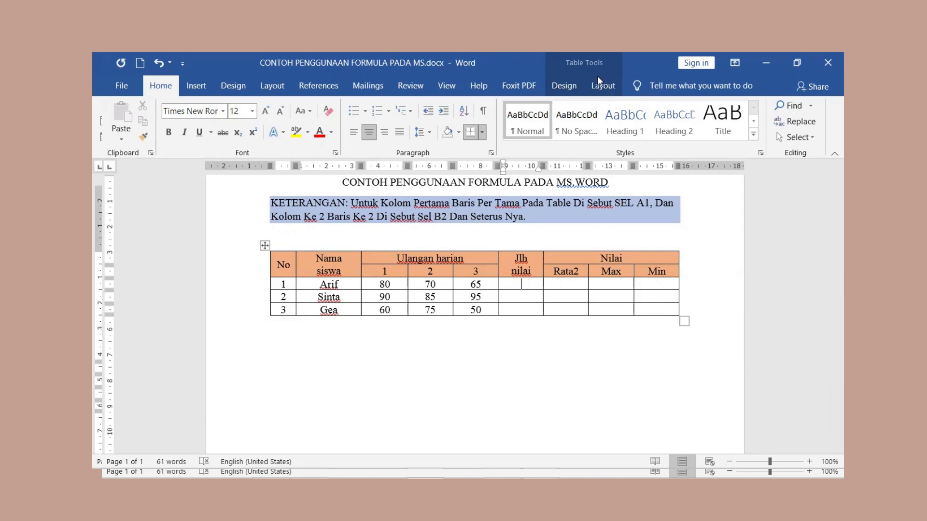
Step: Insert the formula =sum(left) in the Jlh nilai cell of student row 1
left_click(603, 87)
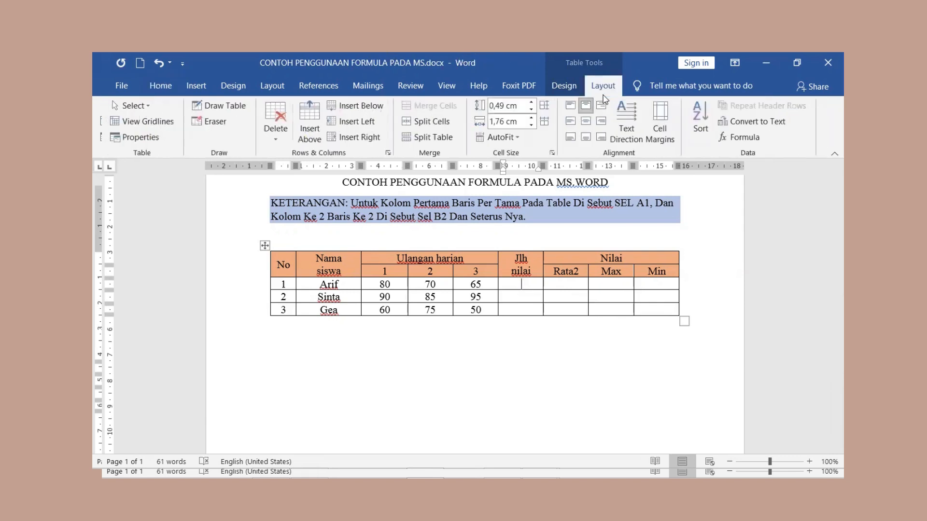
left_click(738, 139)
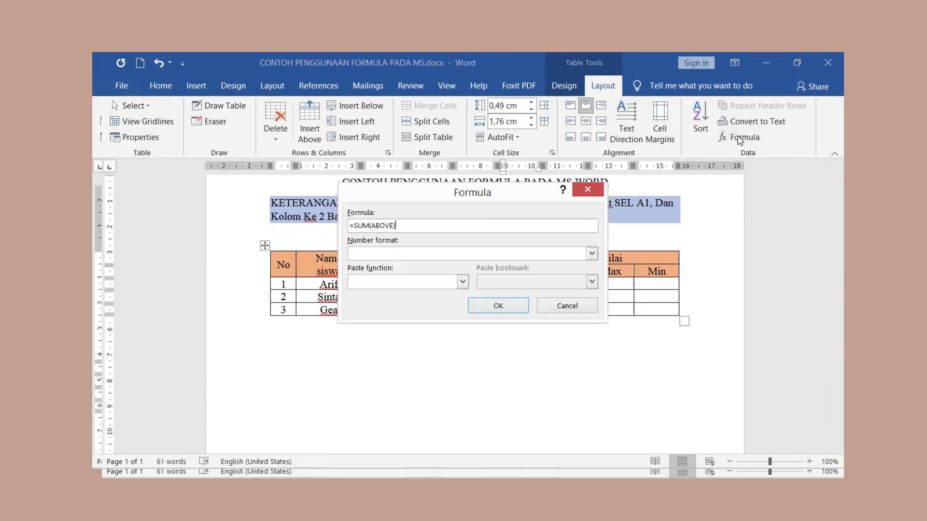
key("BackSpace")
key("BackSpace")
key("BackSpace")
key("BackSpace")
key("BackSpace")
key("BackSpace")
key("BackSpace")
key("BackSpace")
key("BackSpace")
key("BackSpace")
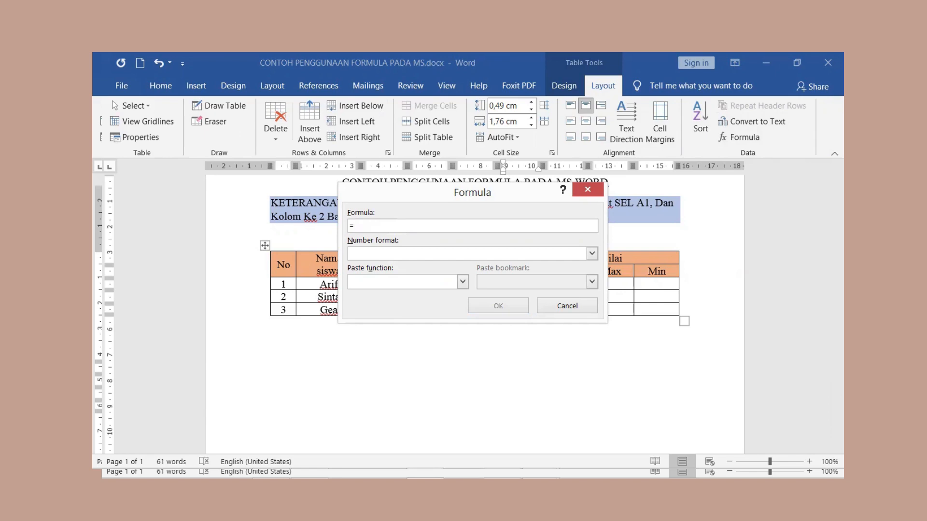
type("sum")
type("(left")
left_click(513, 309)
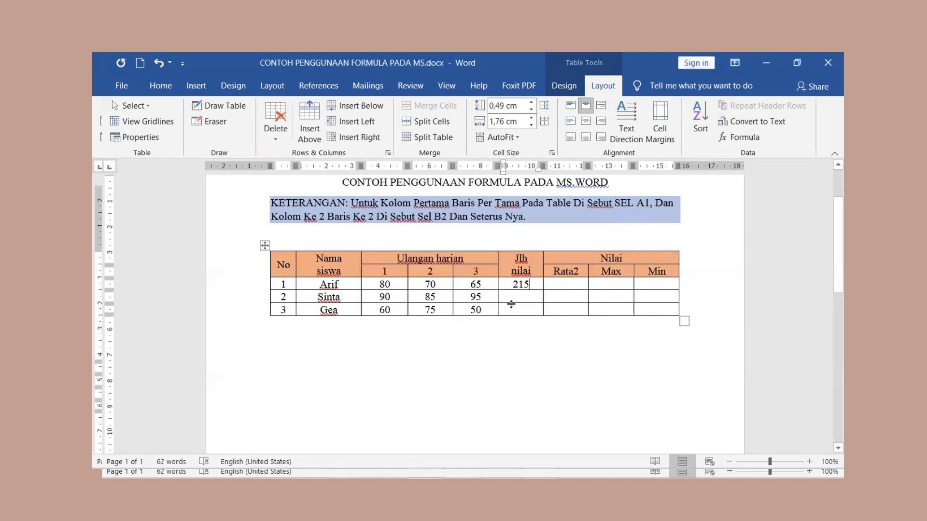
Step: Insert the formula =SUM(c4:e4) in the Jlh nilai cell of student row 2
left_click(527, 293)
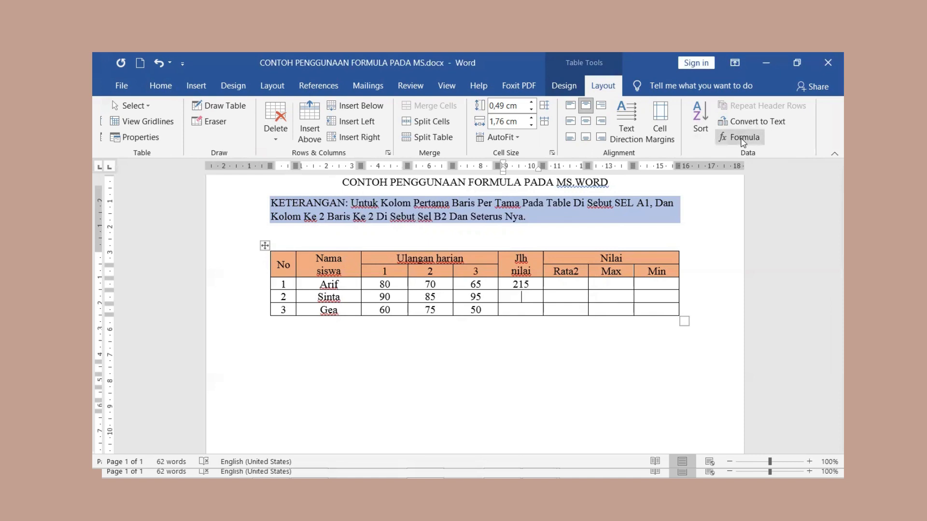
left_click(742, 139)
key("BackSpace")
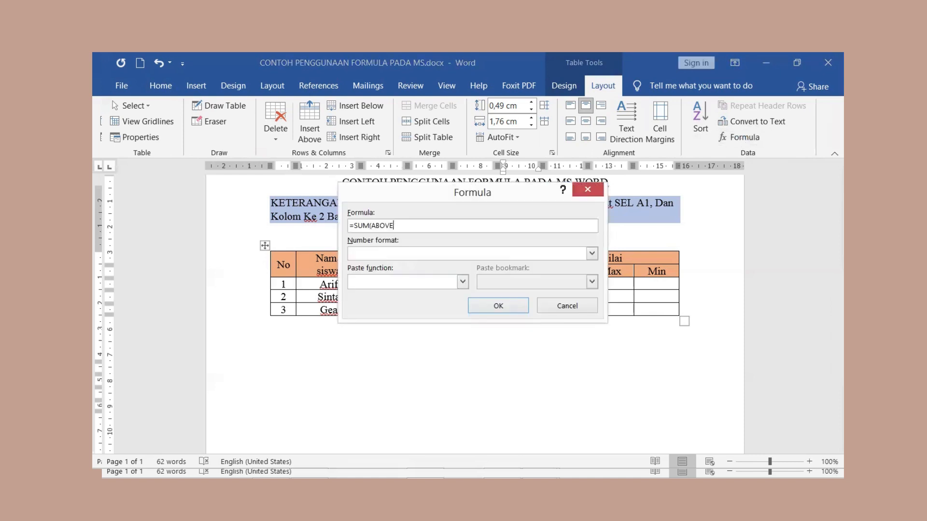
key("BackSpace")
key("BackSpace")
key("BackSpace")
key("BackSpace")
key("BackSpace")
type("c4:e4)")
left_click(512, 309)
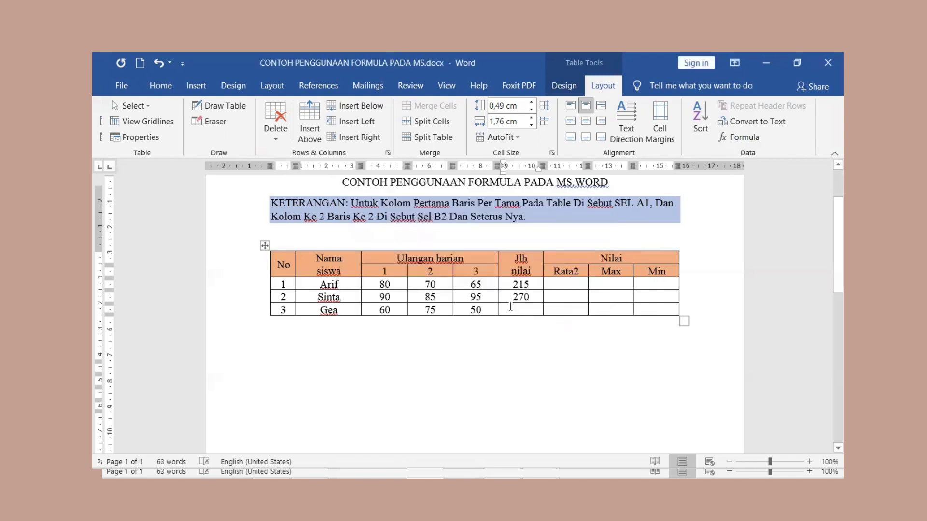
Step: Insert the formula =SUM(c5:e5) in the Jlh nilai cell of student row 3
left_click(518, 308)
left_click(747, 139)
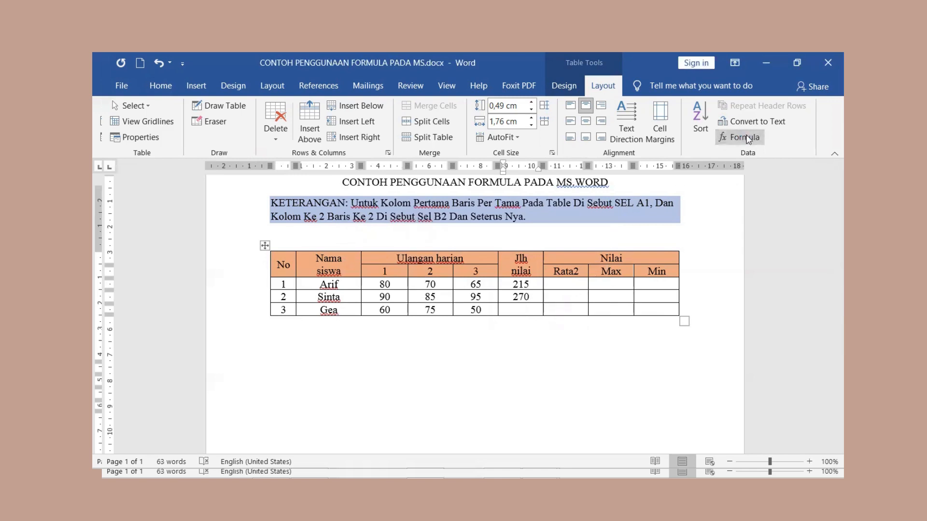
key("BackSpace")
key("BackSpace")
key("BackSpace")
key("BackSpace")
key("BackSpace")
key("BackSpace")
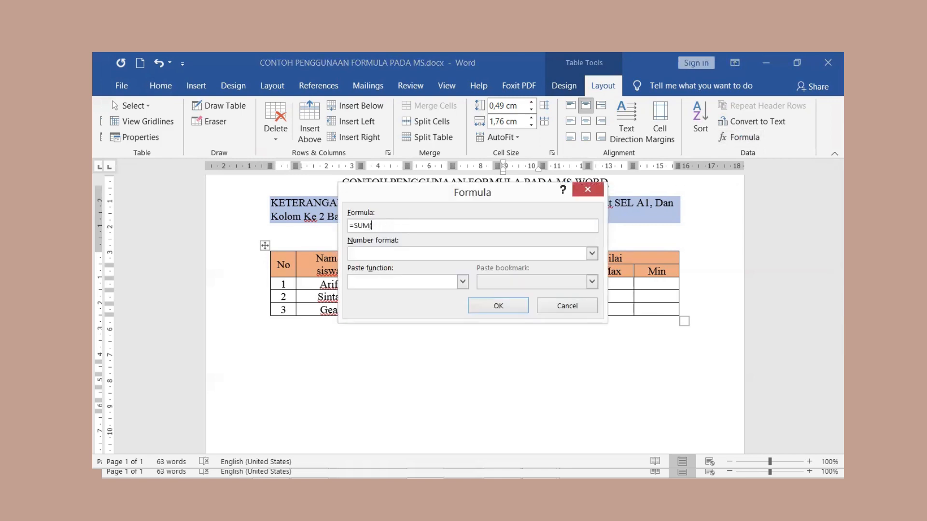
type("c")
type("5")
type(";e5")
type(")")
left_click(521, 309)
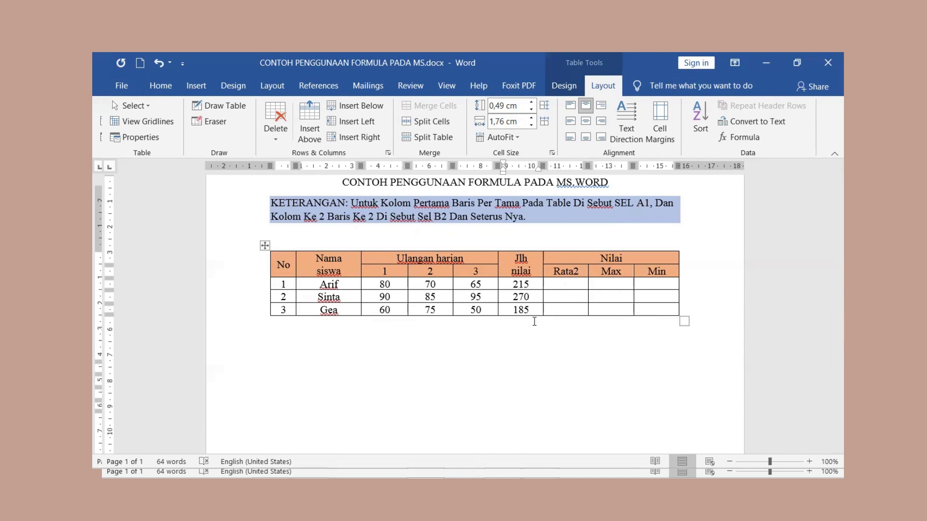
Step: Try the formula =average(left) in the Rata2 cell of student row 1 and delete its result
left_click(575, 284)
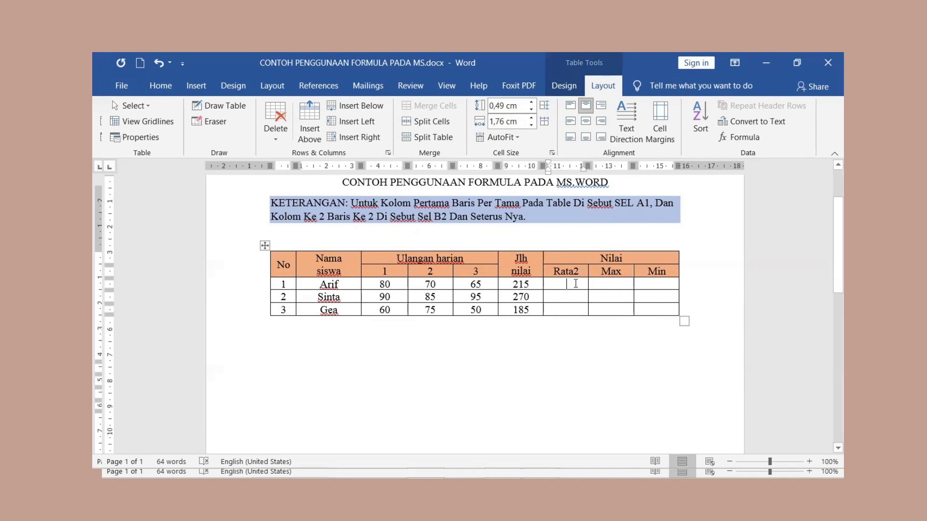
left_click(743, 138)
key("BackSpace")
key("BackSpace")
key("BackSpace")
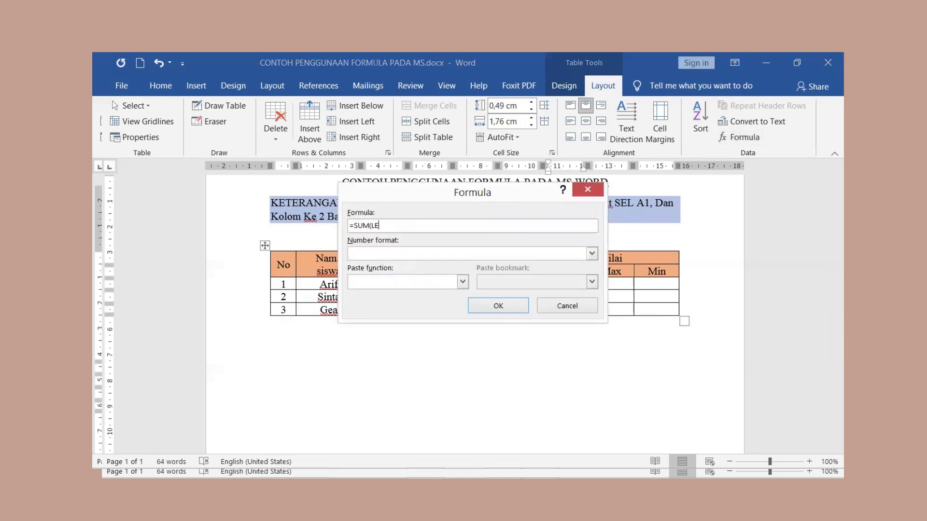
key("BackSpace")
key("BackSpace")
key("BackSpace")
key("BackSpace")
key("BackSpace")
key("BackSpace")
type("average")
type("(left)")
left_click(507, 311)
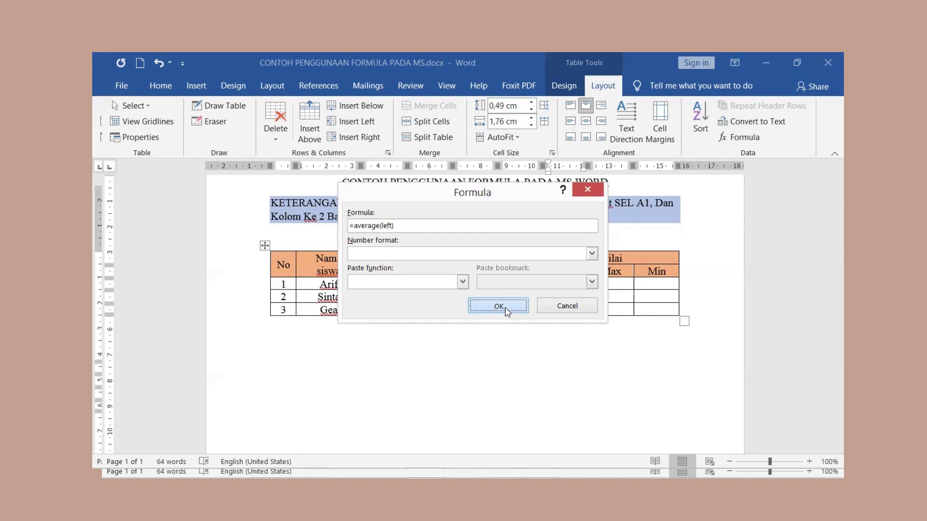
left_click(505, 307)
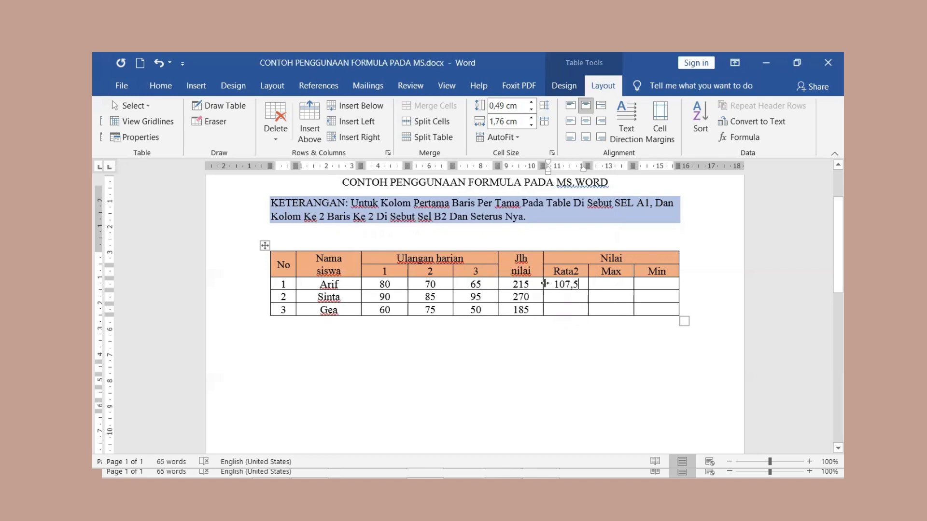
key("shift+Home")
key("BackSpace")
Step: Insert the formula =average(c3:e3) in the Rata2 cell of student row 1
left_click(744, 137)
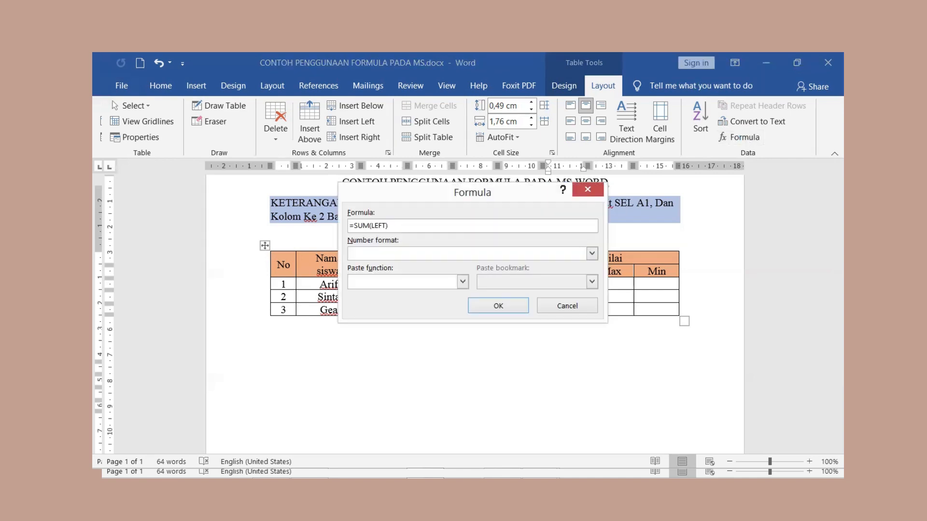
key("BackSpace")
key("BackSpace")
key("BackSpace")
key("BackSpace")
key("BackSpace")
key("BackSpace")
key("BackSpace")
key("BackSpace")
type("average(c3:e3)")
left_click(515, 310)
Step: Insert the formula =average(c4:e4) in the Rata2 cell of student row 2
left_click(570, 295)
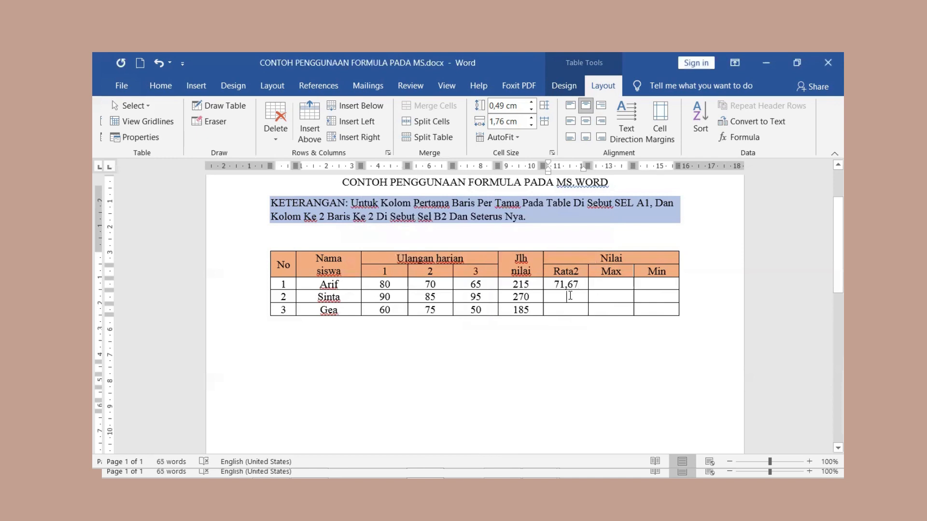
left_click(742, 140)
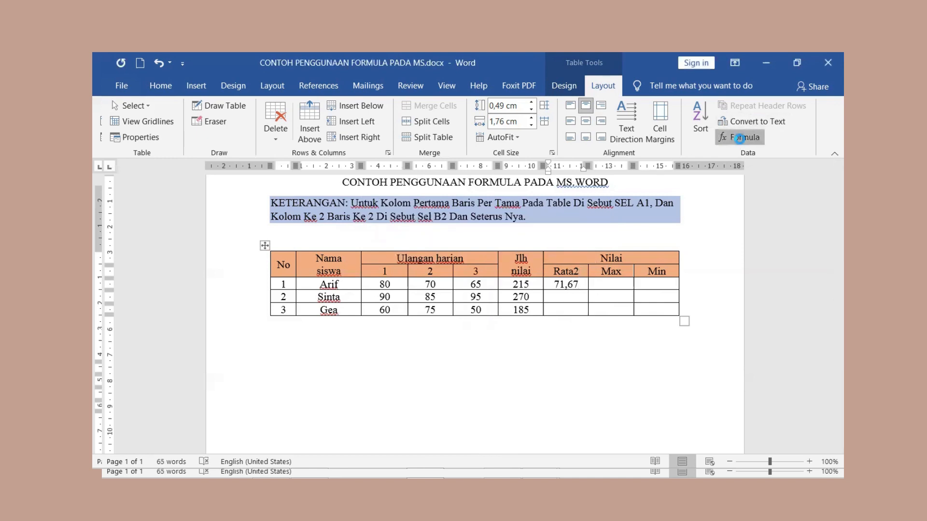
key("BackSpace")
key("BackSpace")
key("BackSpace")
key("BackSpace")
key("BackSpace")
key("BackSpace")
key("BackSpace")
key("BackSpace")
key("BackSpace")
key("BackSpace")
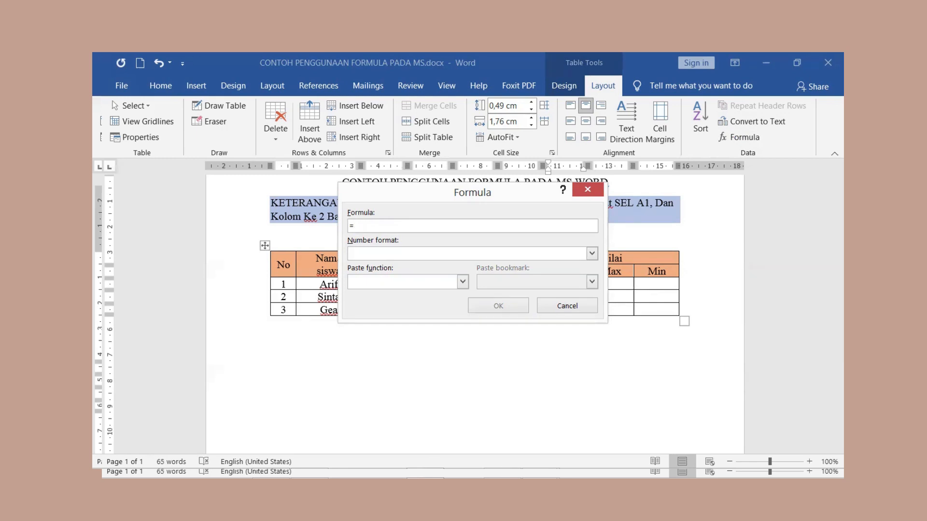
type("average(c4:e4)")
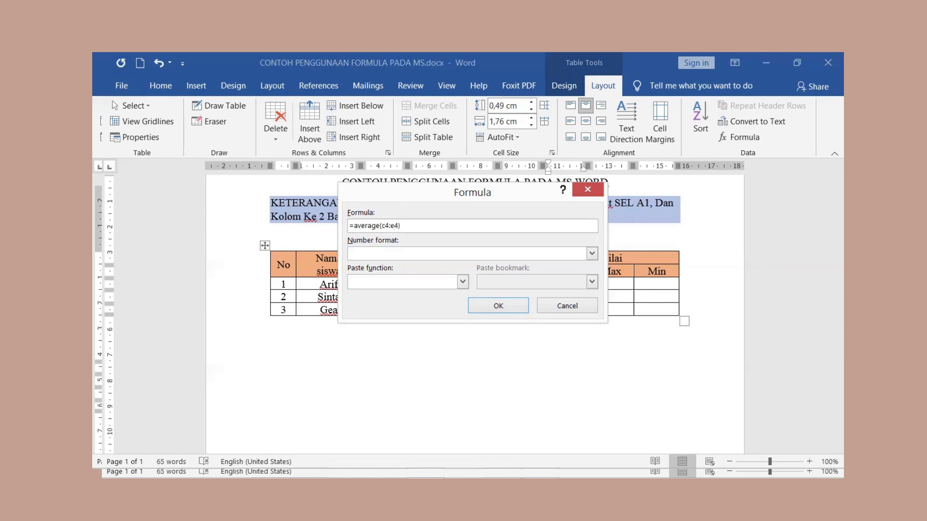
left_click(516, 307)
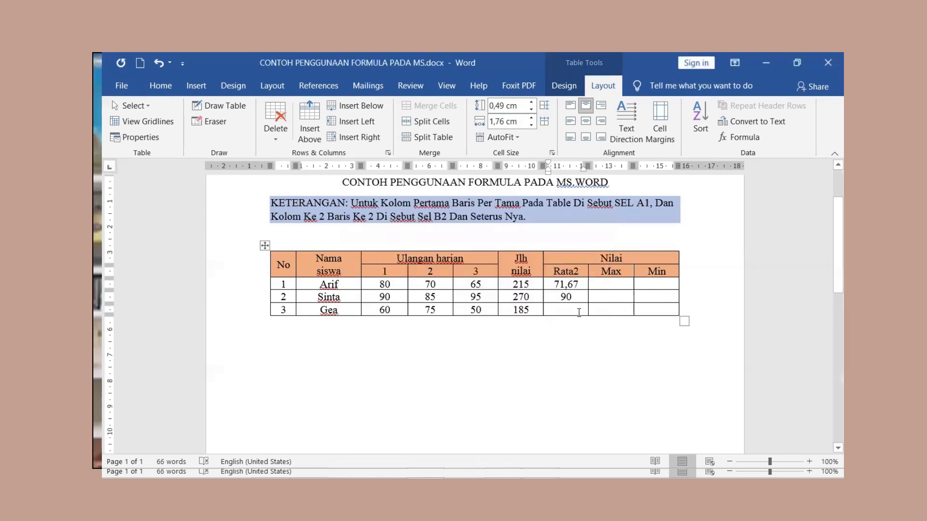
Step: Insert the formula =average(c5:e5) in the Rata2 cell of student row 3
left_click(736, 137)
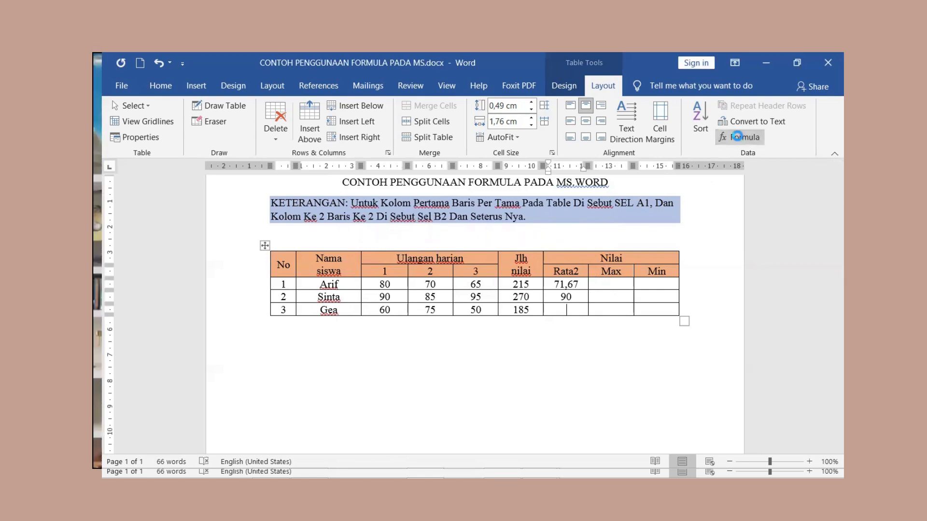
key("BackSpace")
key("BackSpace")
key("BackSpace")
key("BackSpace")
key("BackSpace")
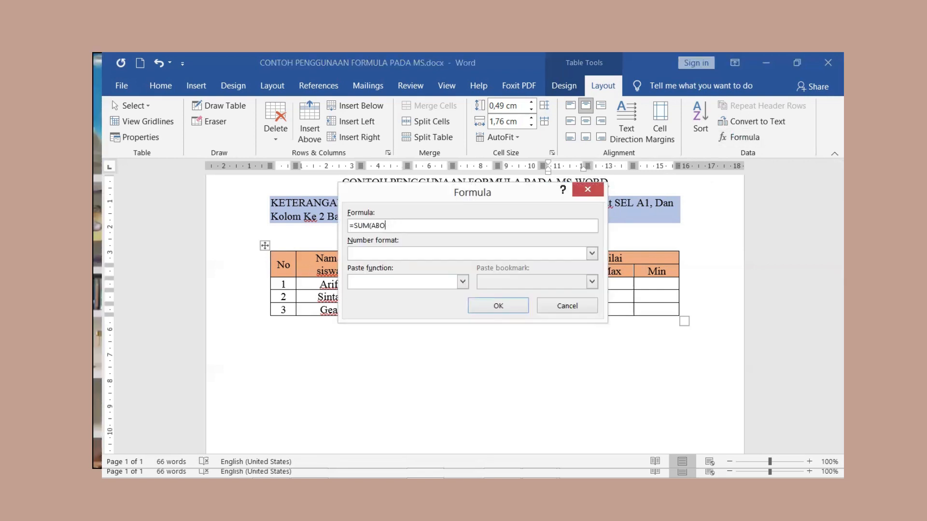
key("BackSpace")
key("BackSpace")
key("BackSpace")
key("BackSpace")
key("BackSpace")
type("average(c5")
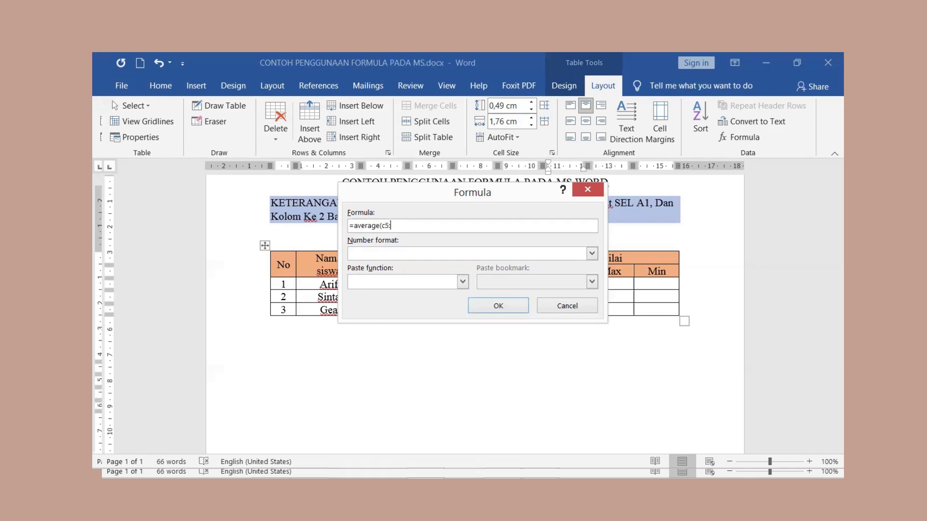
type(":e5)")
left_click(497, 305)
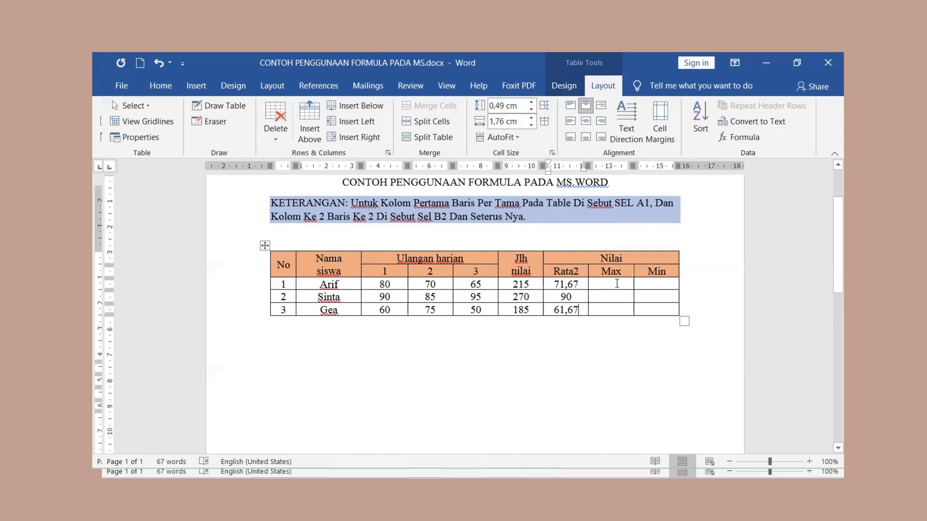
Step: Insert the formula =max(c3:e3) in the Max cell of student row 1
left_click(616, 283)
left_click(731, 137)
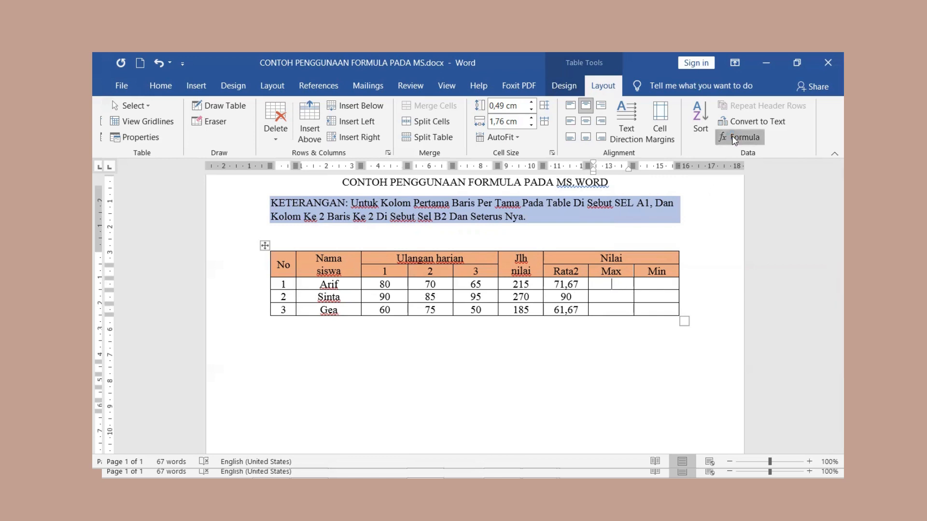
key("BackSpace")
key("BackSpace")
key("BackSpace")
key("BackSpace")
key("BackSpace")
key("BackSpace")
key("BackSpace")
key("BackSpace")
key("BackSpace")
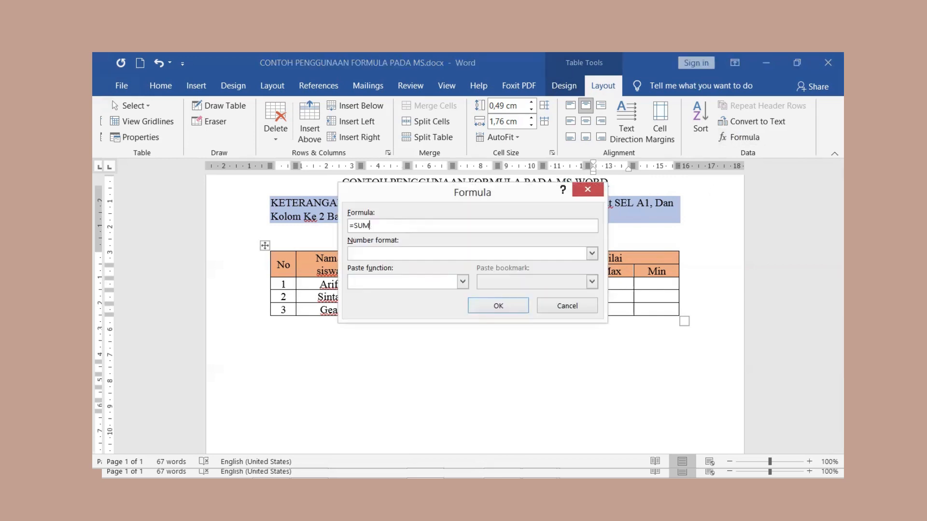
type("max(c3:e3")
left_click(520, 308)
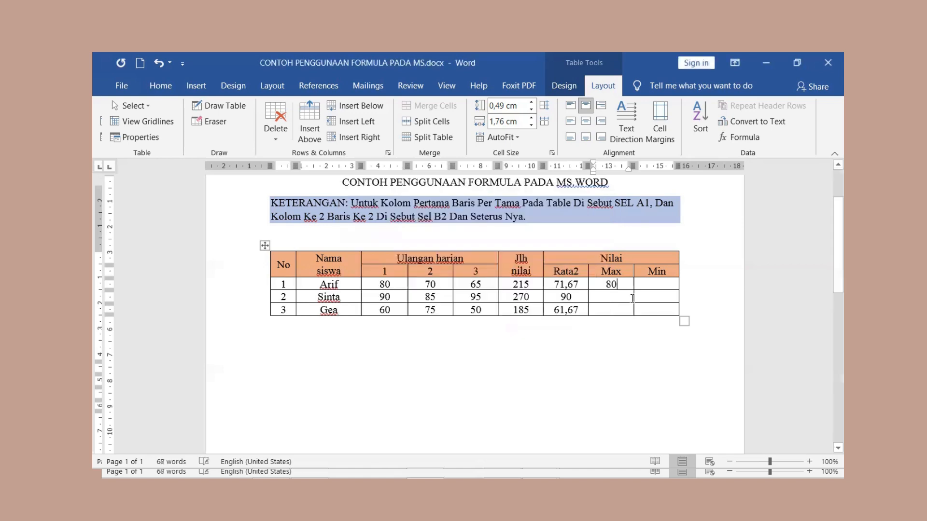
Step: Insert the formula =max(c4:e4) in the Max cell of student row 2
left_click(618, 296)
left_click(752, 139)
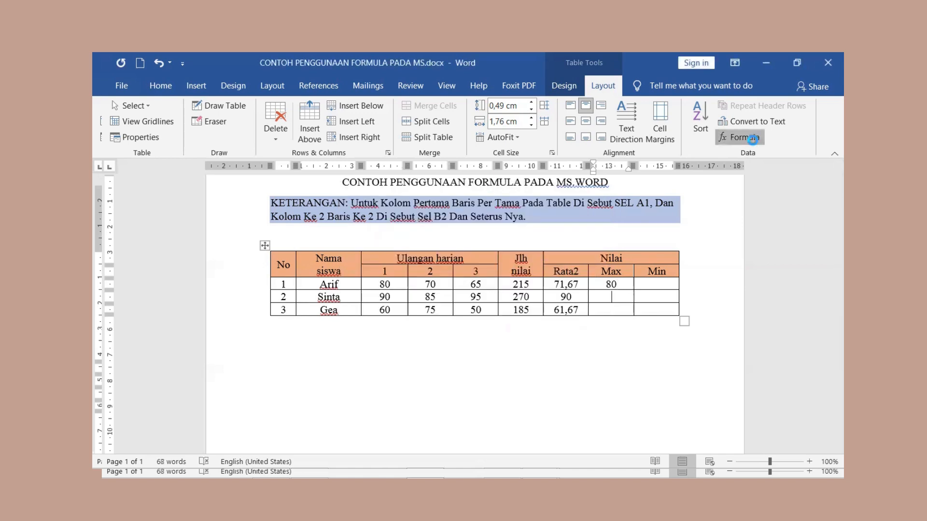
key("BackSpace")
key("BackSpace")
key("BackSpace")
key("BackSpace")
key("BackSpace")
key("BackSpace")
key("BackSpace")
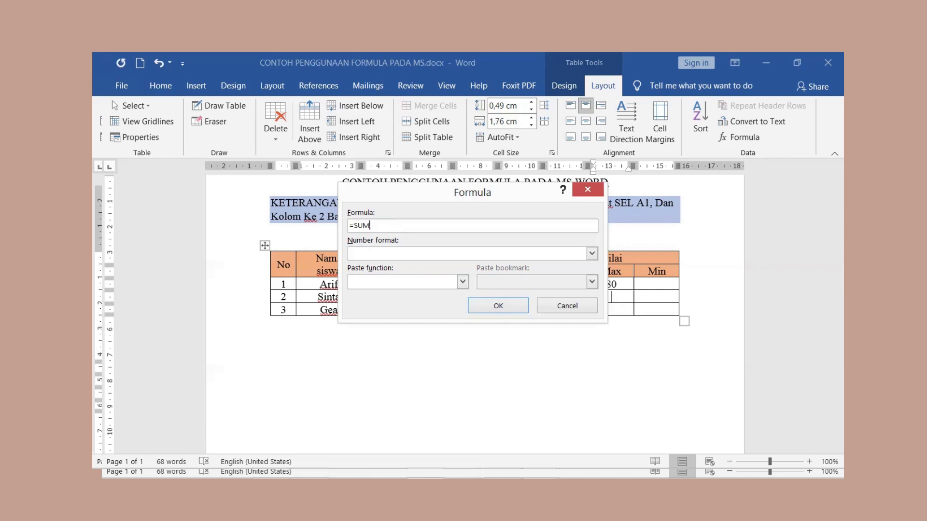
key("BackSpace")
key("BackSpace")
key("BackSpace")
type("max(c4:e4)")
left_click(516, 307)
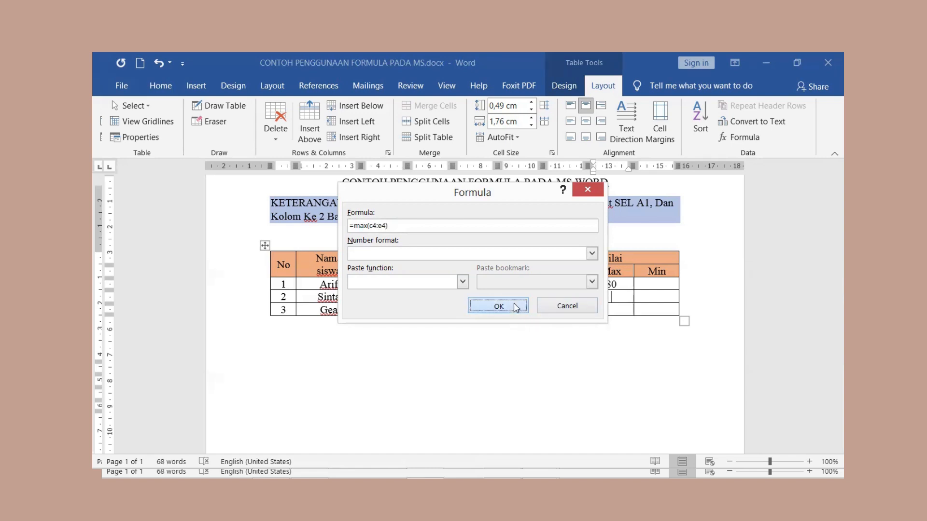
Step: Insert the formula =max(c5:e5) in the Max cell of student row 3
left_click(620, 309)
left_click(740, 135)
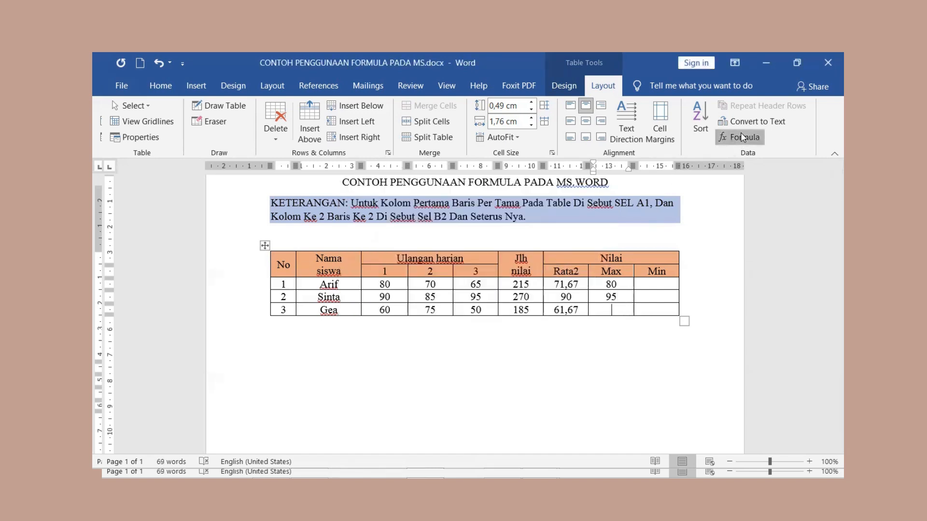
key("BackSpace")
key("BackSpace")
key("BackSpace")
key("BackSpace")
key("BackSpace")
key("BackSpace")
key("BackSpace")
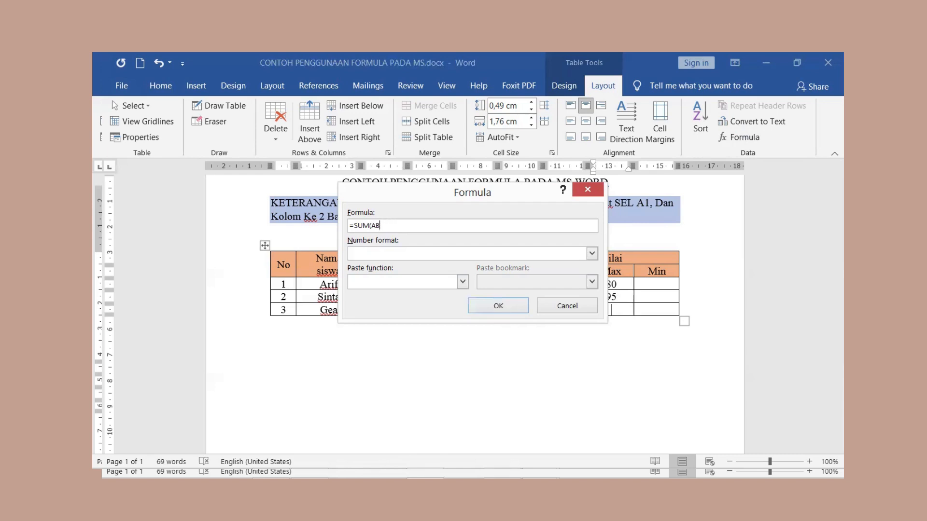
key("BackSpace")
key("BackSpace")
key("BackSpace")
type("max(c5:e5)")
left_click(512, 302)
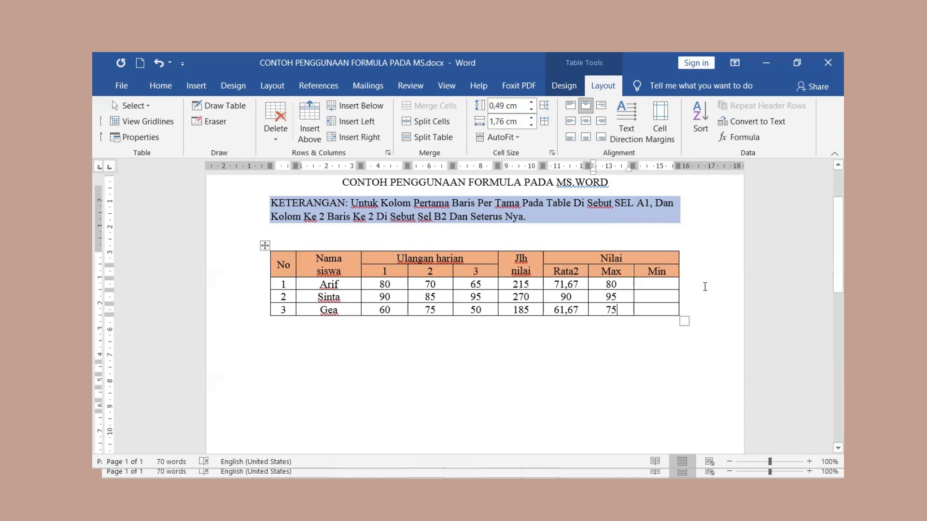
Step: Insert the formula =min(c3:e3) in the Min cell of student row 1
left_click(661, 283)
left_click(736, 136)
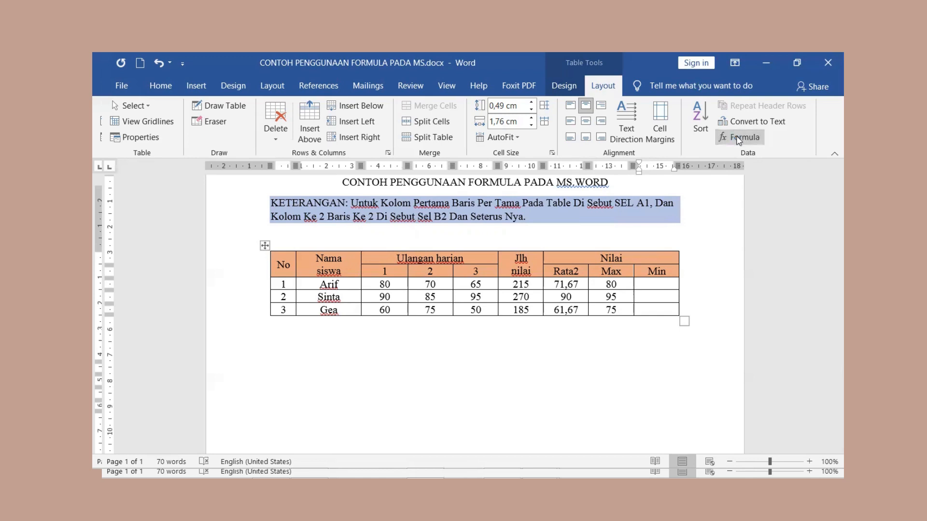
key("BackSpace")
key("BackSpace")
key("BackSpace")
key("BackSpace")
key("BackSpace")
key("BackSpace")
key("BackSpace")
key("BackSpace")
key("BackSpace")
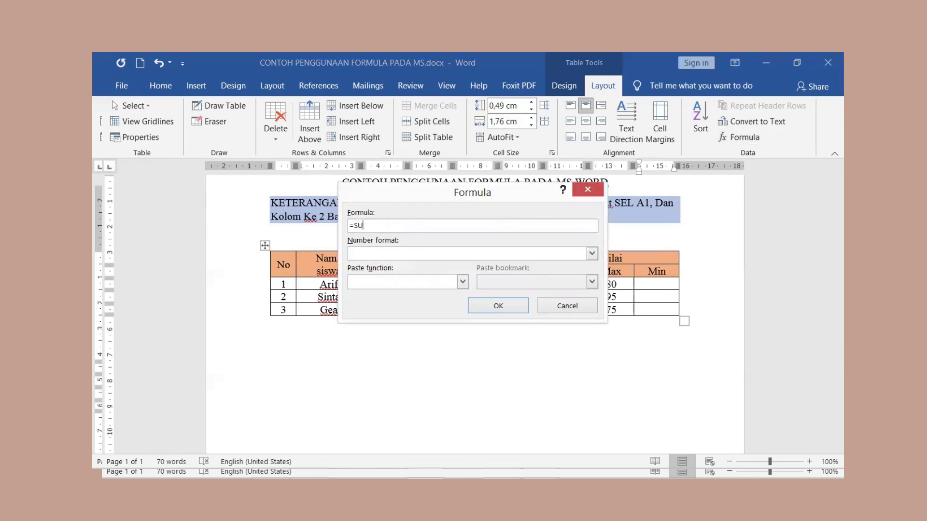
type("min(c3:e3)")
left_click(518, 308)
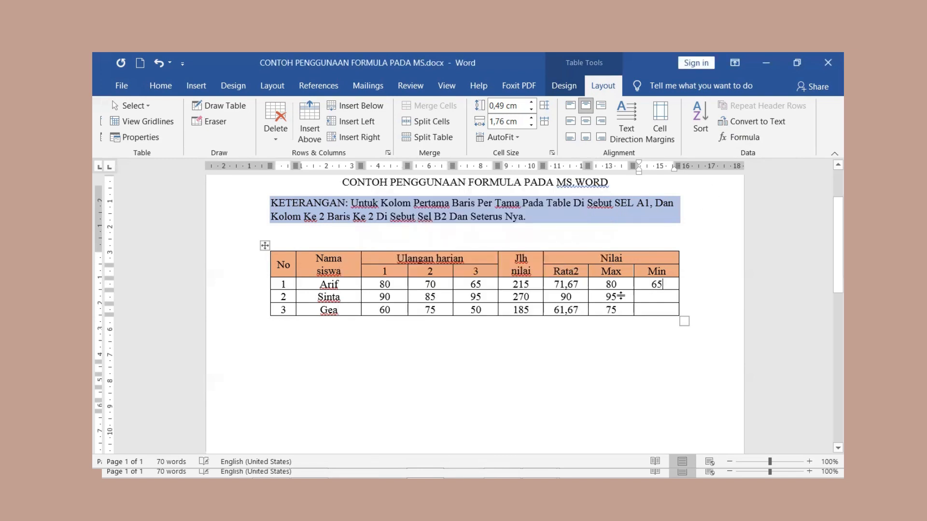
Step: Insert the formula =min(c4:e4) in the Min cell of student row 2
left_click(656, 295)
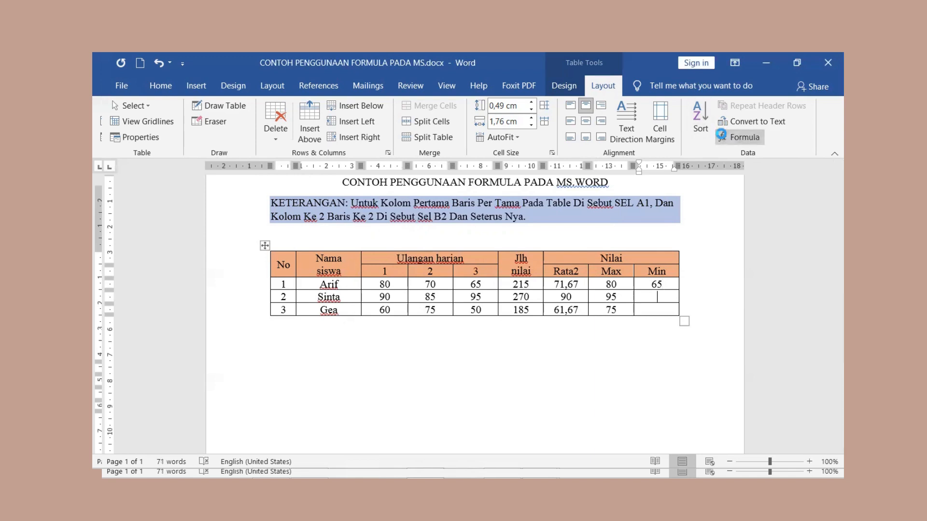
left_click(721, 135)
key("BackSpace")
key("BackSpace")
key("BackSpace")
key("BackSpace")
key("BackSpace")
key("BackSpace")
key("BackSpace")
key("BackSpace")
key("BackSpace")
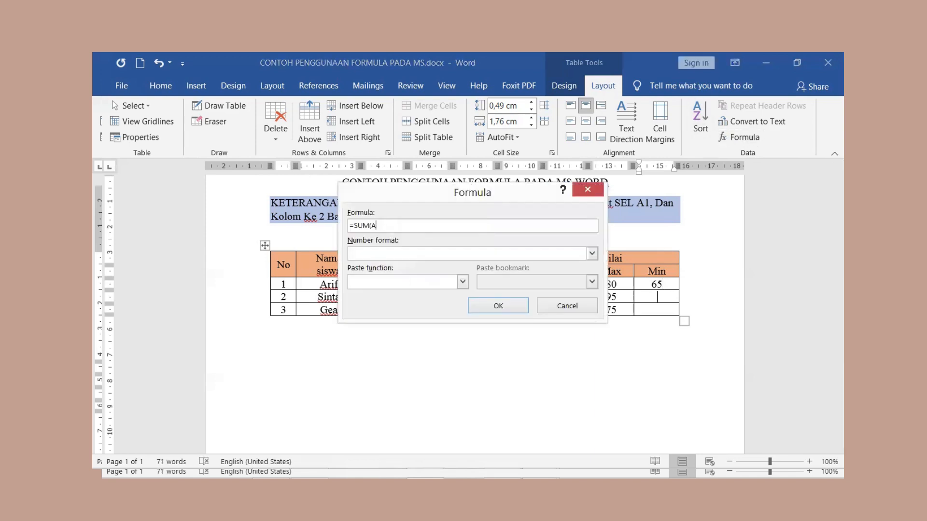
type("min(")
type("c4")
type(":e4")
type(")")
key("Return")
Step: Insert the formula =min(c5:e5) in the Min cell of student row 3
key("BackSpace")
key("BackSpace")
key("BackSpace")
key("BackSpace")
key("BackSpace")
key("BackSpace")
key("BackSpace")
key("BackSpace")
key("BackSpace")
key("BackSpace")
type("min(c5:e5)")
left_click(496, 306)
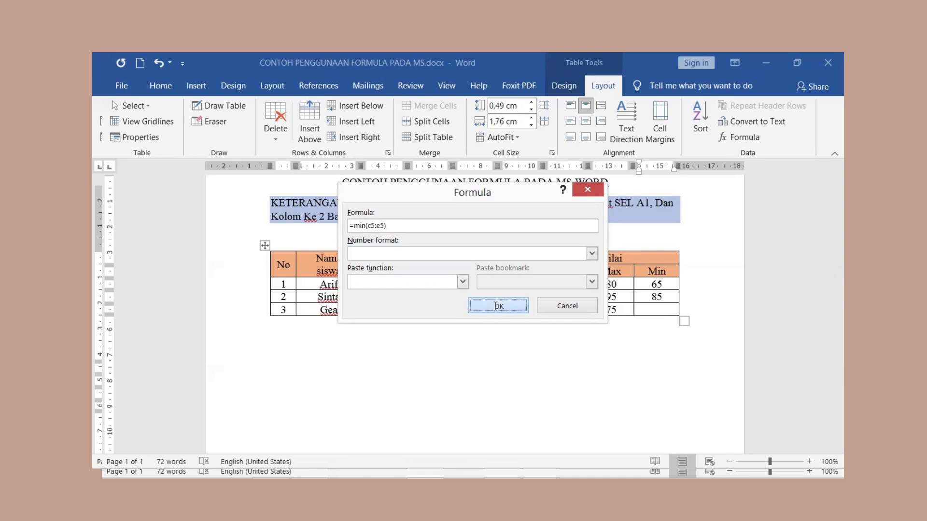